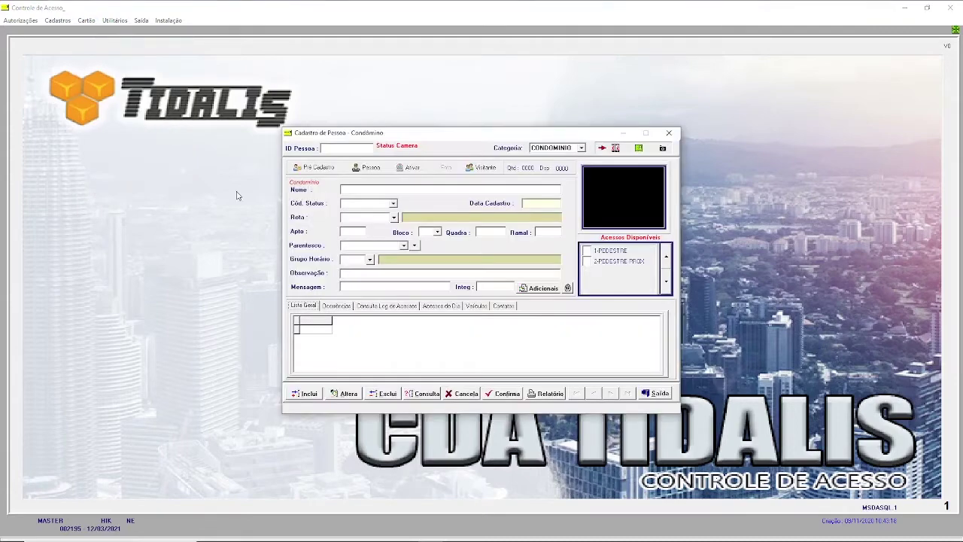
# Start a new CONDOMINIO person record named TESTE 1 with status ATIVO.
pyautogui.moveTo(458, 137); pyautogui.dragTo(429, 125)
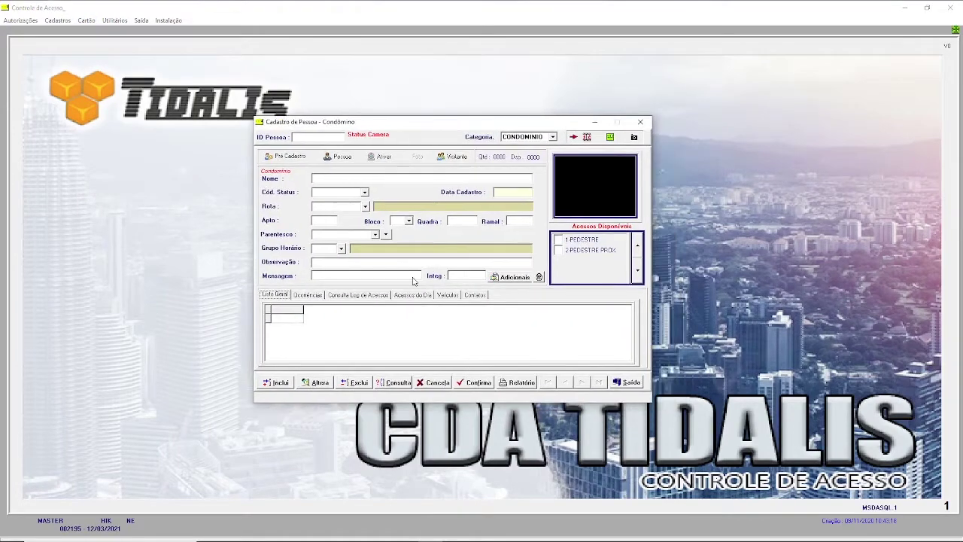
pyautogui.click(276, 383)
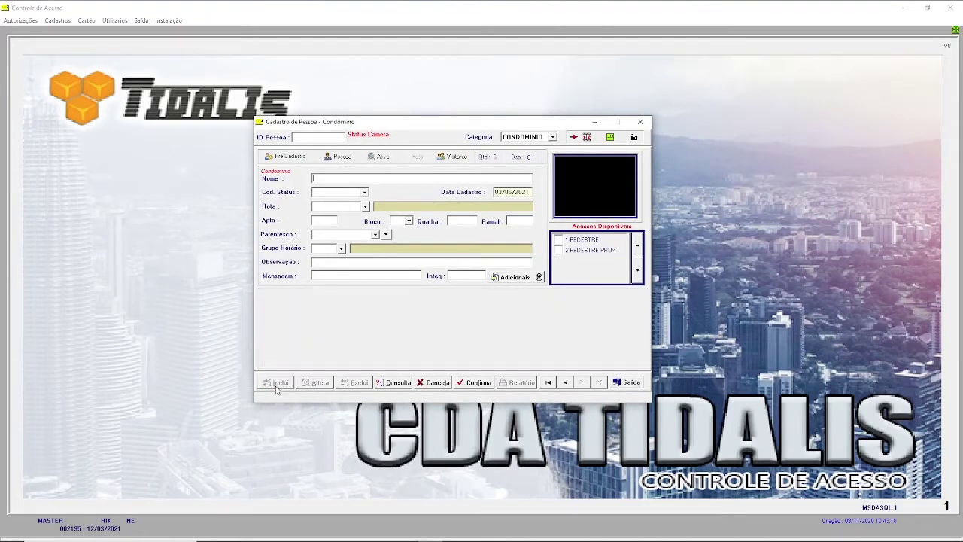
pyautogui.write('TESTE 1')
pyautogui.press('Tab')
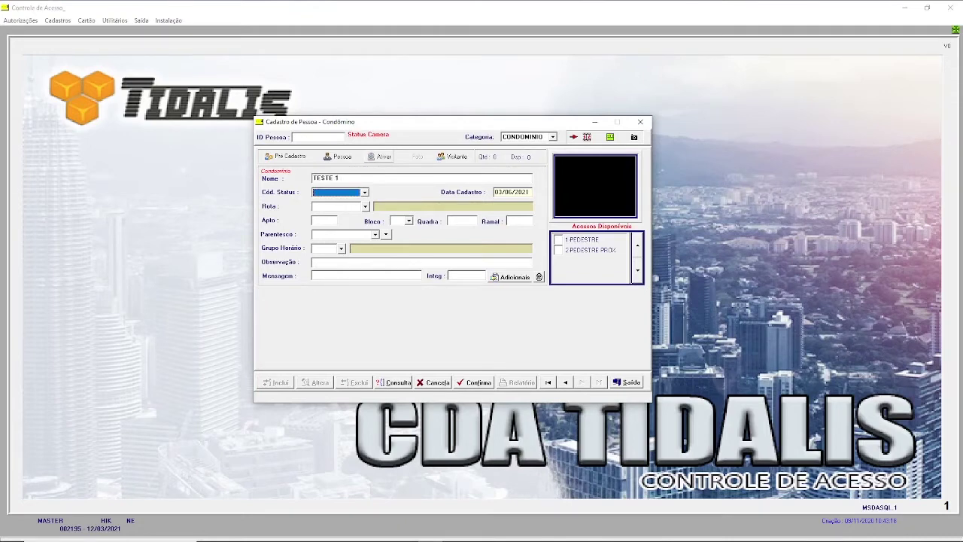
pyautogui.press('Down')
# Assign the GERAL access route to the resident and enter apartment 1000, block A.
pyautogui.click(365, 206)
pyautogui.click(411, 242)
pyautogui.click(433, 338)
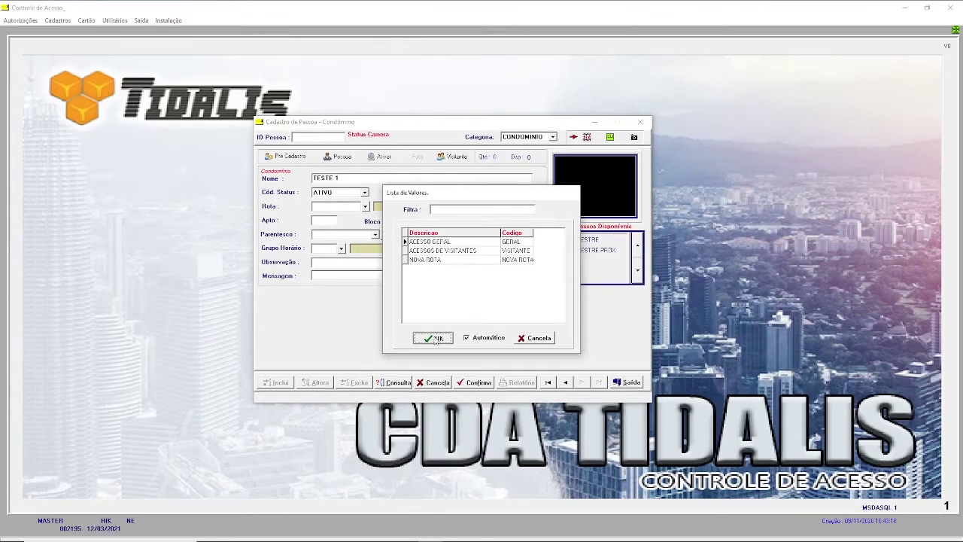
pyautogui.press('Tab')
# Set the resident's kinship (Parentesco) to PROPRIETARIO.
pyautogui.click(376, 235)
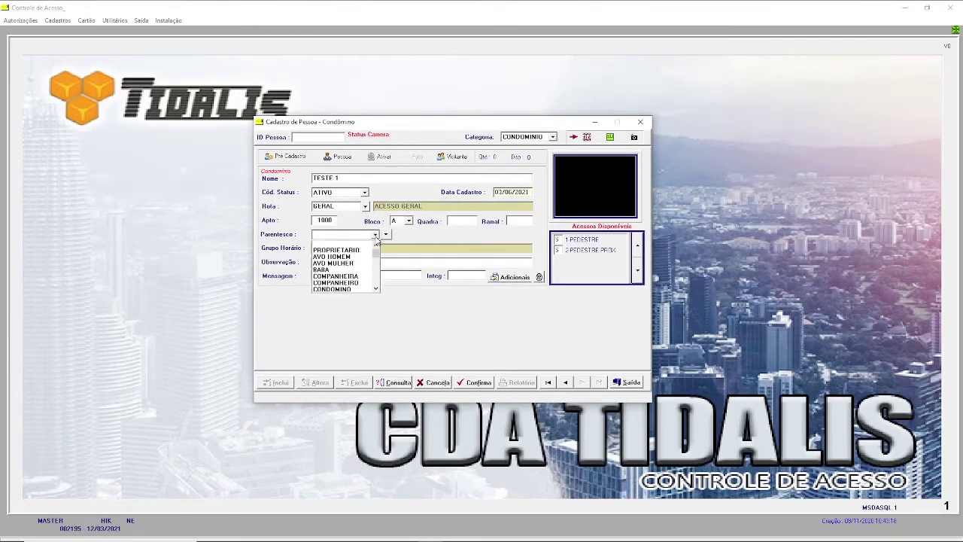
pyautogui.click(352, 256)
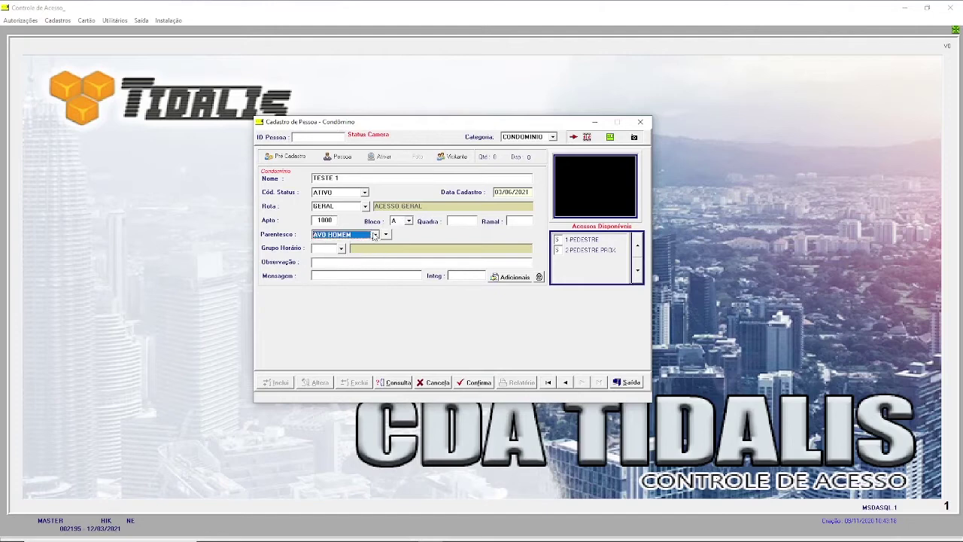
pyautogui.click(375, 235)
pyautogui.scroll(-3, 339, 261)
pyautogui.click(339, 259)
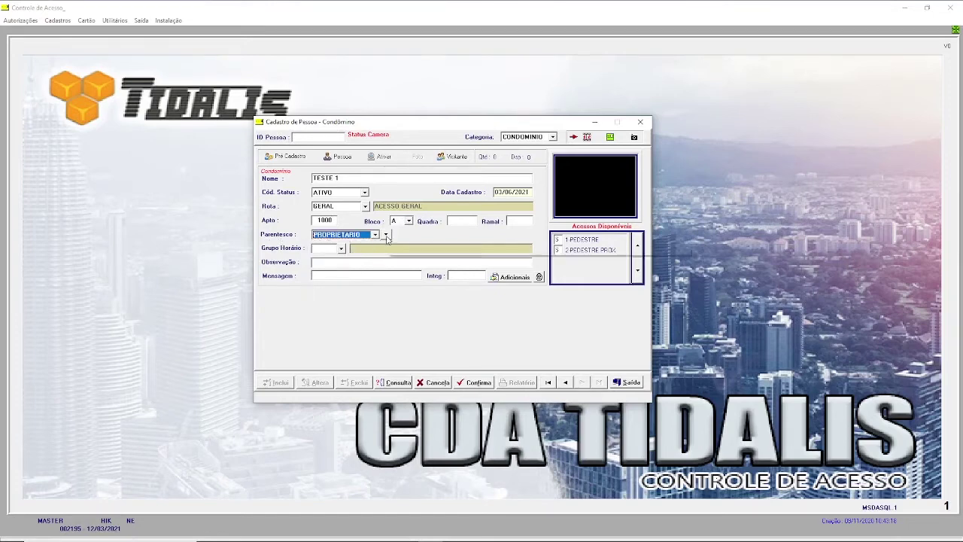
pyautogui.click(375, 235)
pyautogui.moveTo(376, 260)
pyautogui.mouseDown()
pyautogui.moveTo(376, 280)
pyautogui.moveTo(376, 244)
pyautogui.mouseUp()
# Try adding ASDASDASDASDA as a new kinship degree in the kinship register, and close the register.
pyautogui.click(386, 238)
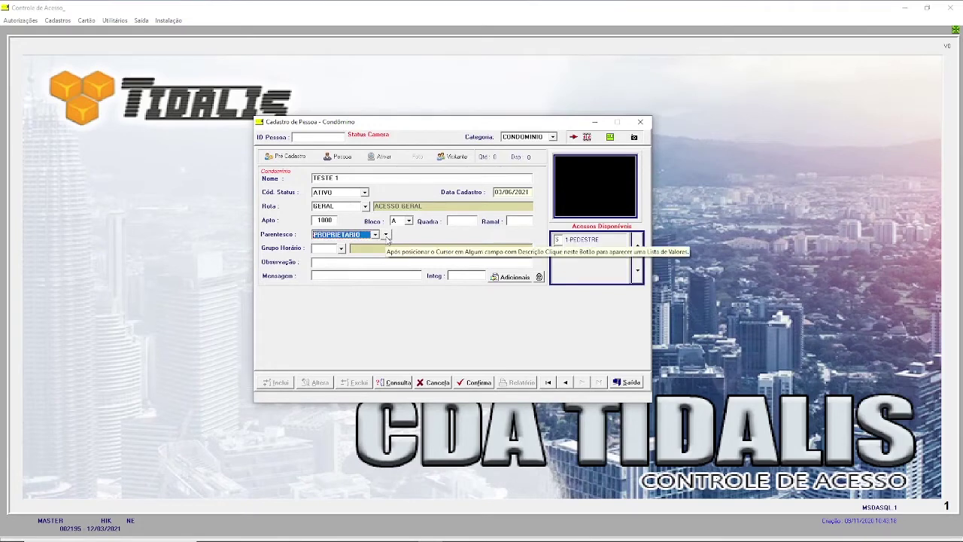
pyautogui.click(387, 236)
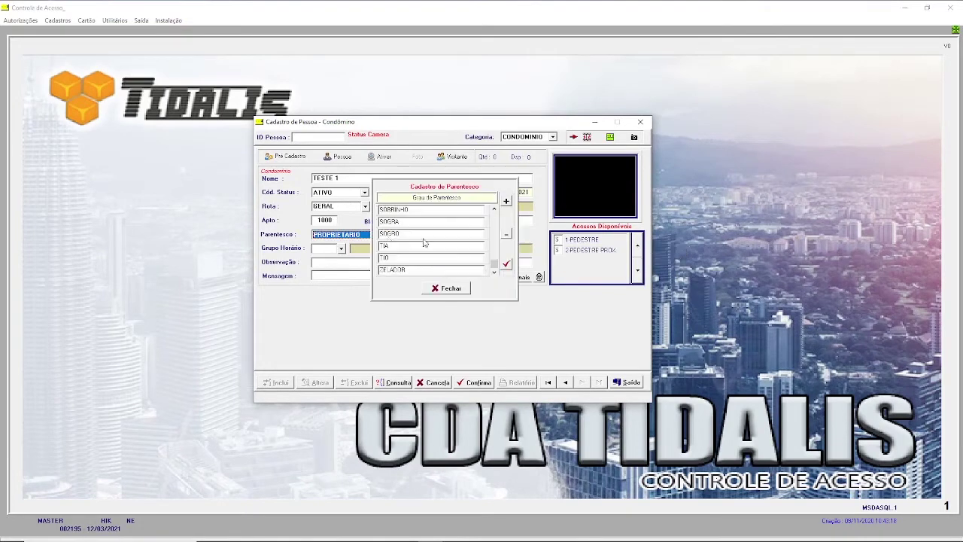
pyautogui.click(505, 201)
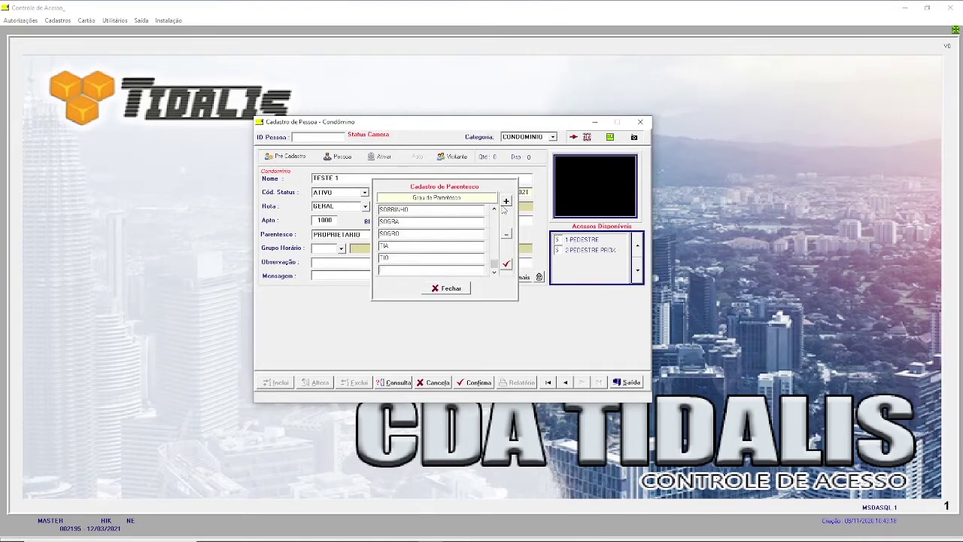
pyautogui.write('ASDASDASDASDA')
pyautogui.click(451, 291)
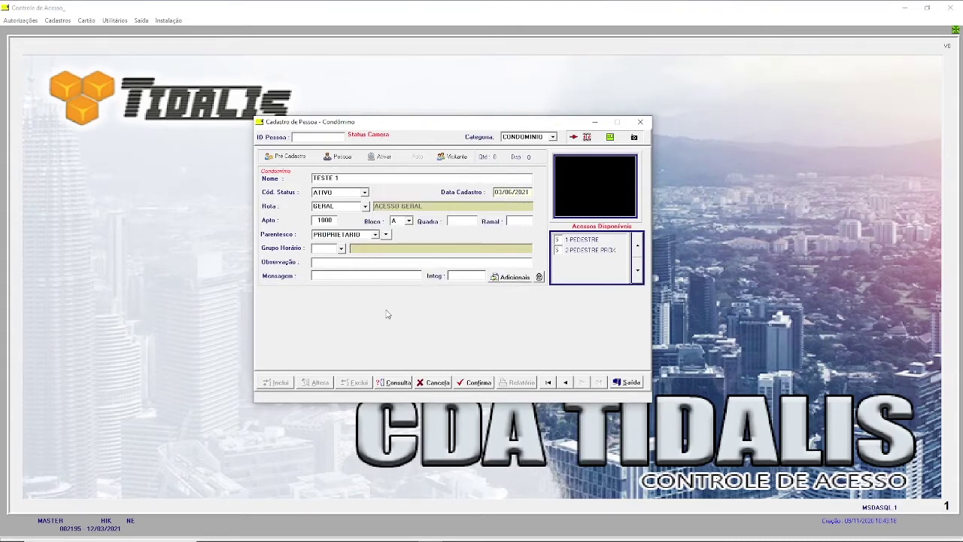
# Assign the HORARIO LIVRE time group to the resident and save the record.
pyautogui.click(341, 249)
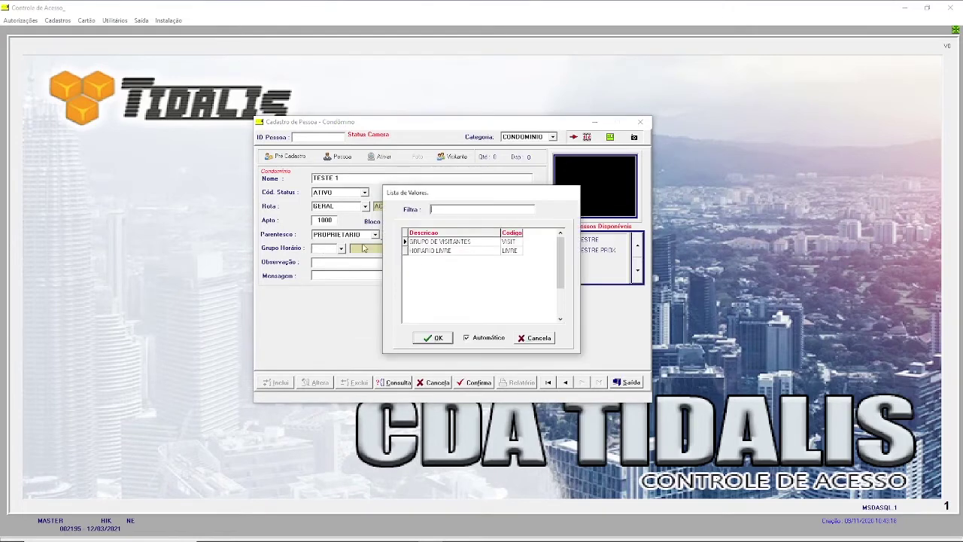
pyautogui.click(441, 251)
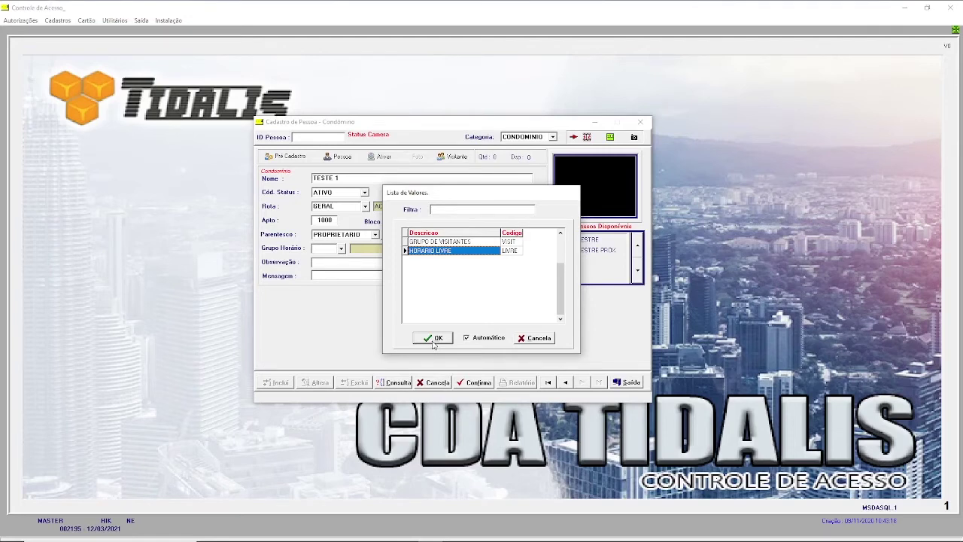
pyautogui.click(433, 340)
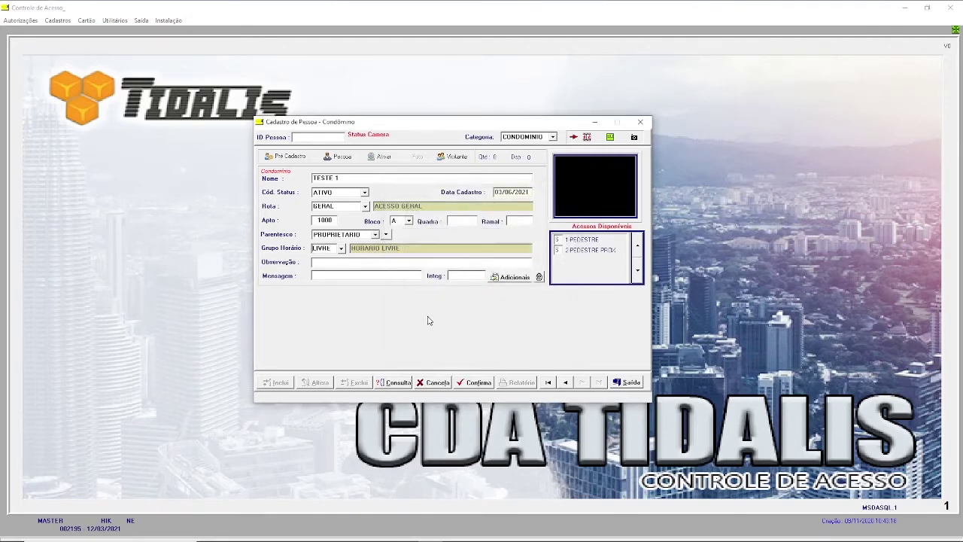
pyautogui.click(477, 384)
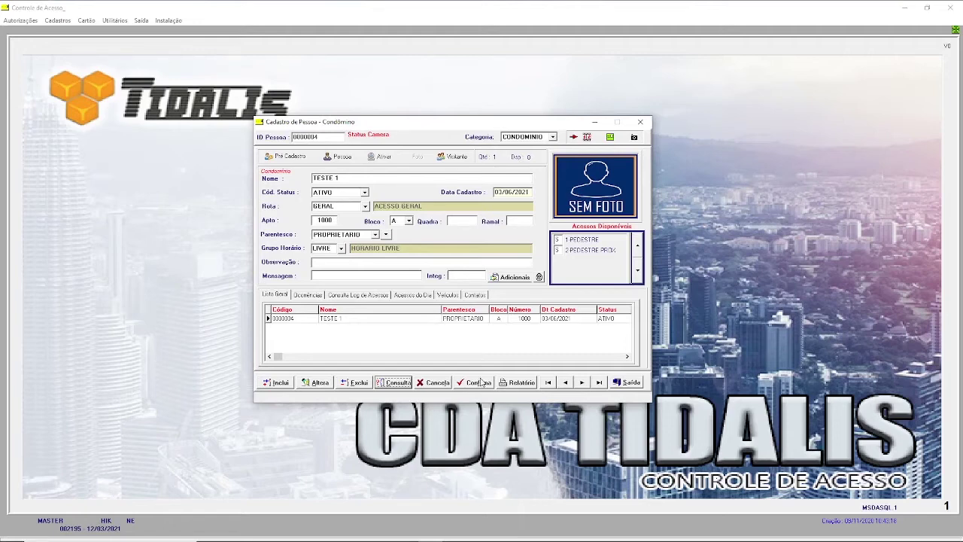
# Edit the resident's record to add a photo captured with the webcam, and save the change.
pyautogui.click(315, 382)
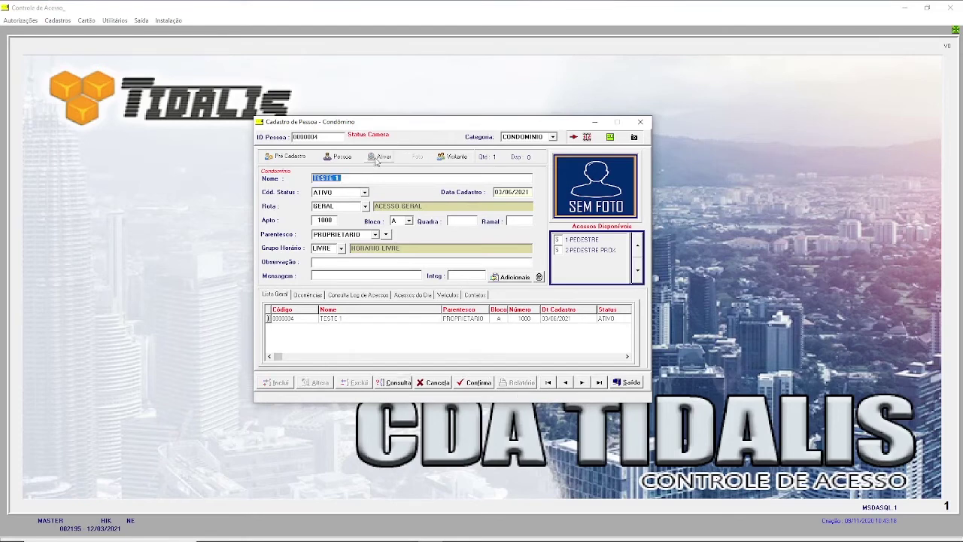
pyautogui.click(378, 158)
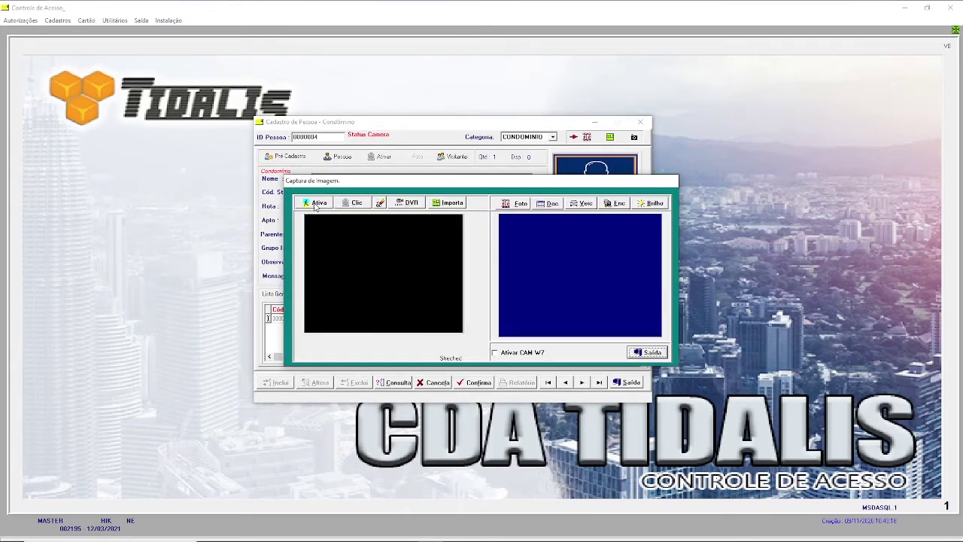
pyautogui.click(321, 207)
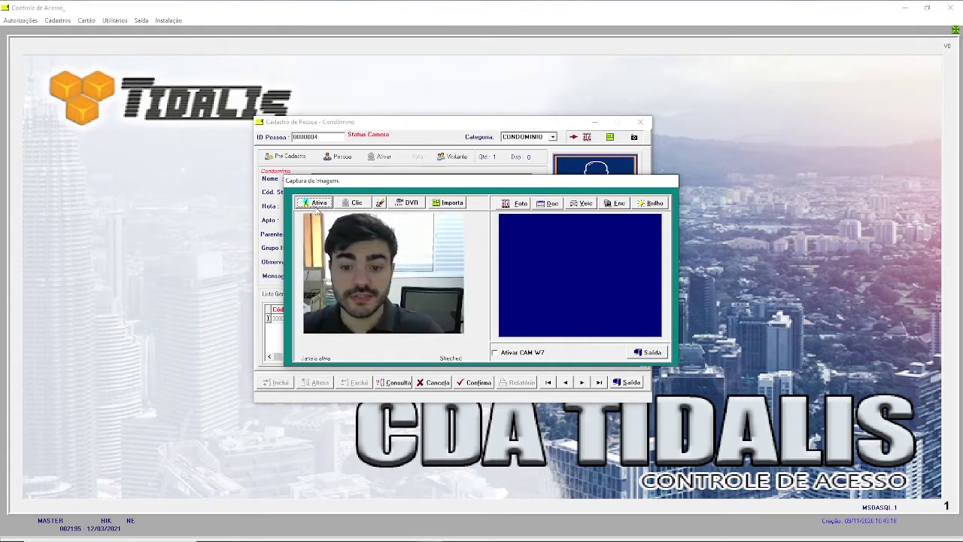
pyautogui.click(353, 204)
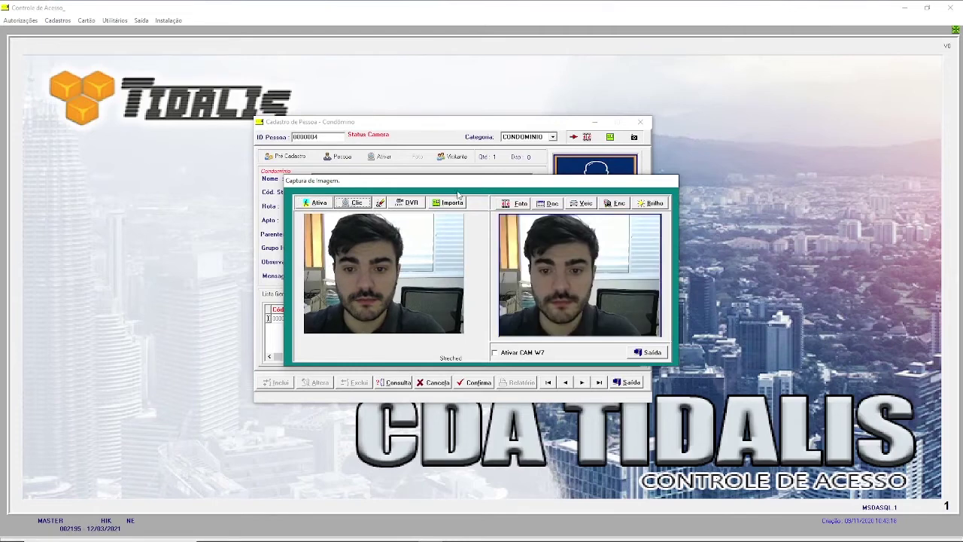
pyautogui.click(520, 206)
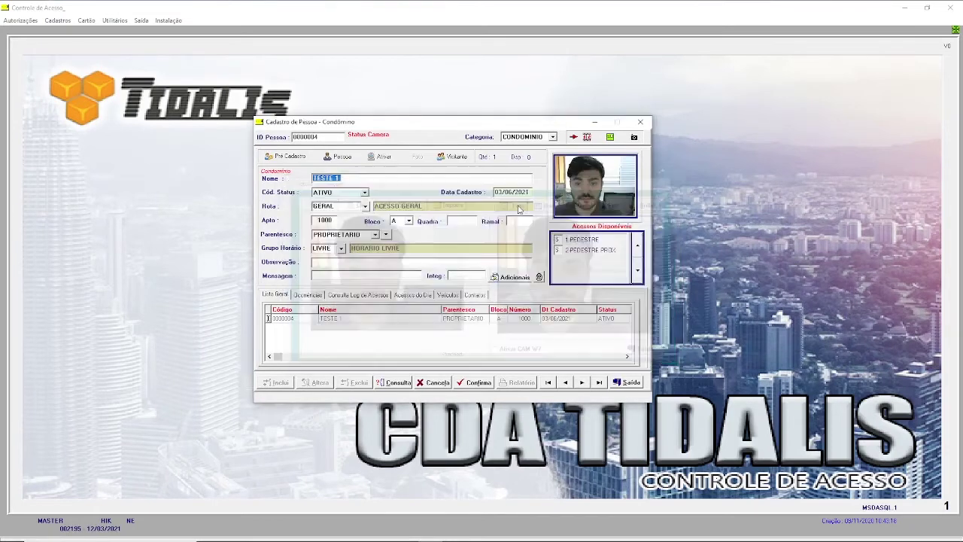
pyautogui.click(474, 387)
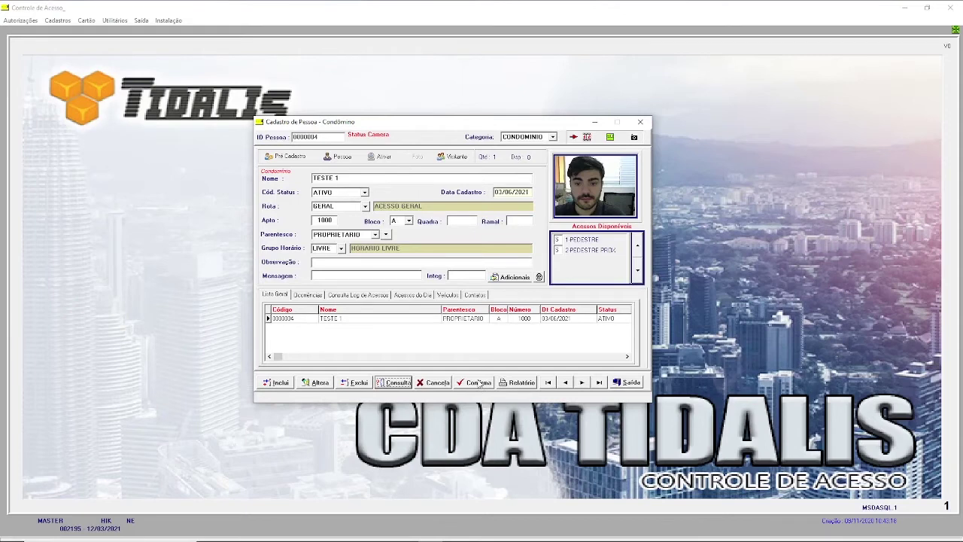
# Add a vehicle to the resident's record, entering its licence plate and CHEVROLET as manufacturer.
pyautogui.click(446, 296)
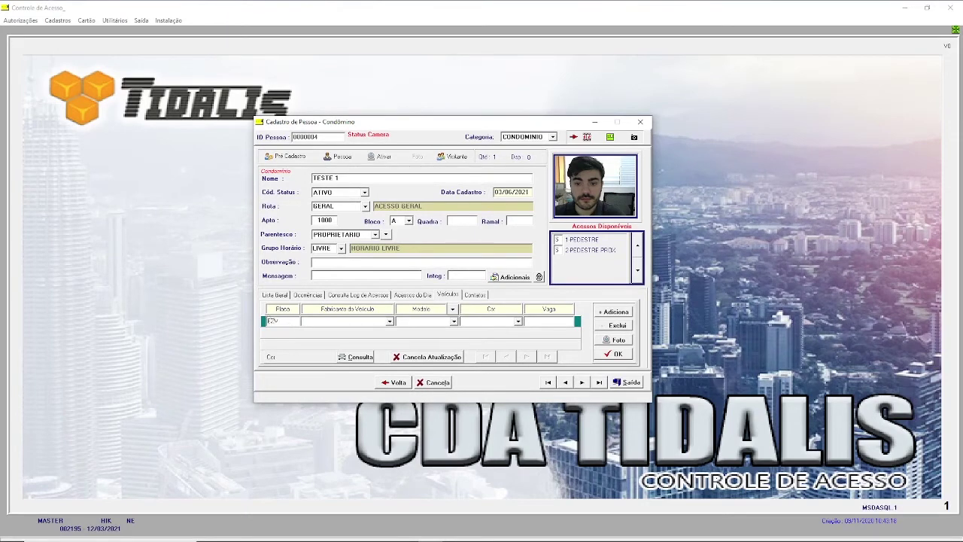
pyautogui.click(390, 322)
pyautogui.click(346, 344)
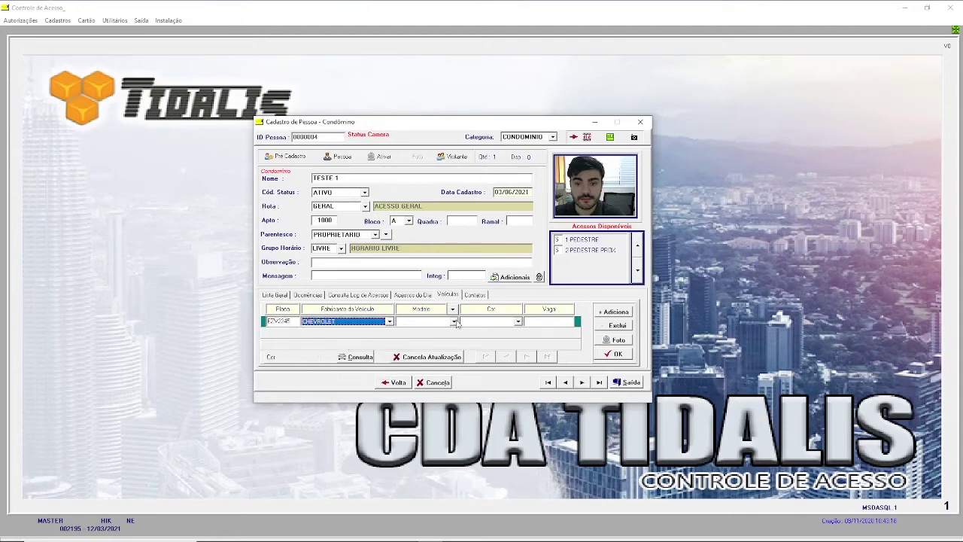
# Register a vehicle model named 2 and select it as the vehicle's model.
pyautogui.click(455, 321)
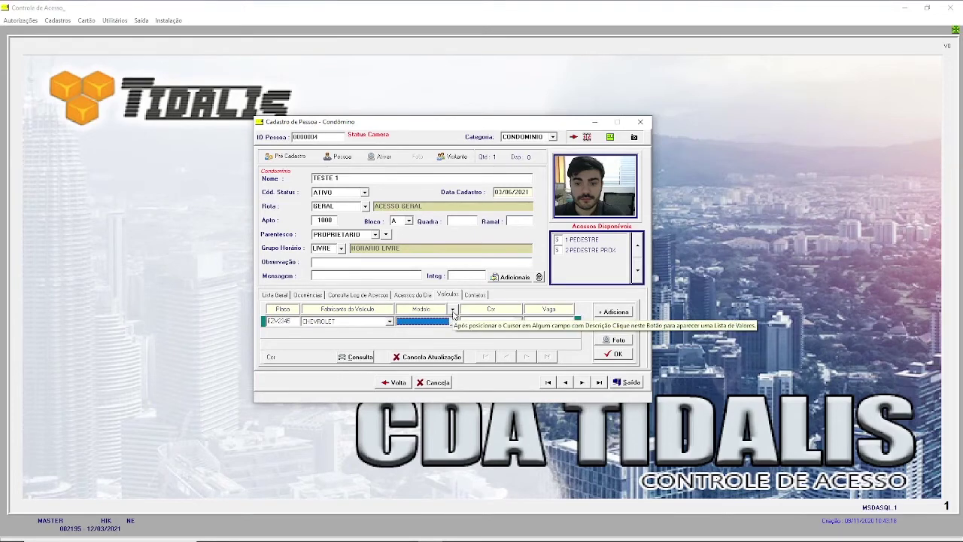
pyautogui.click(452, 310)
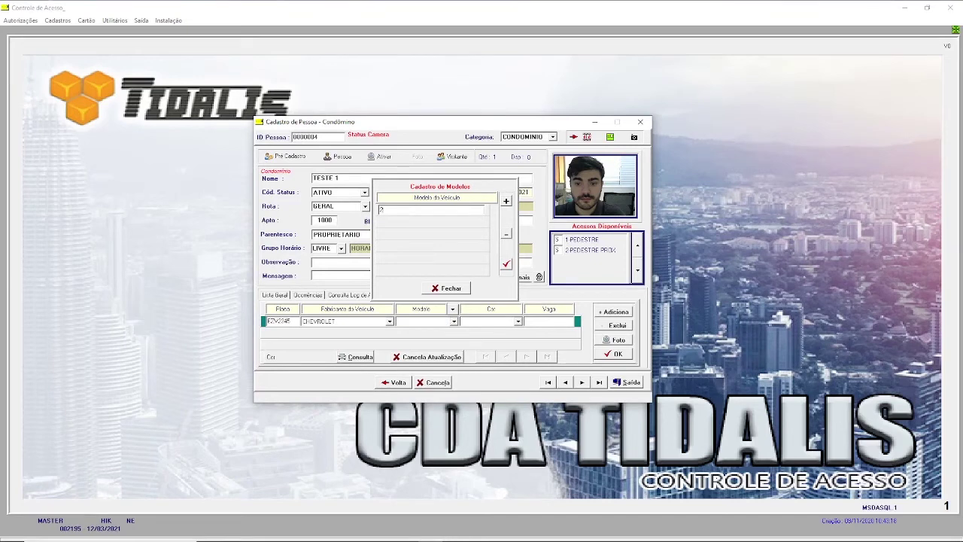
pyautogui.click(506, 264)
pyautogui.click(454, 321)
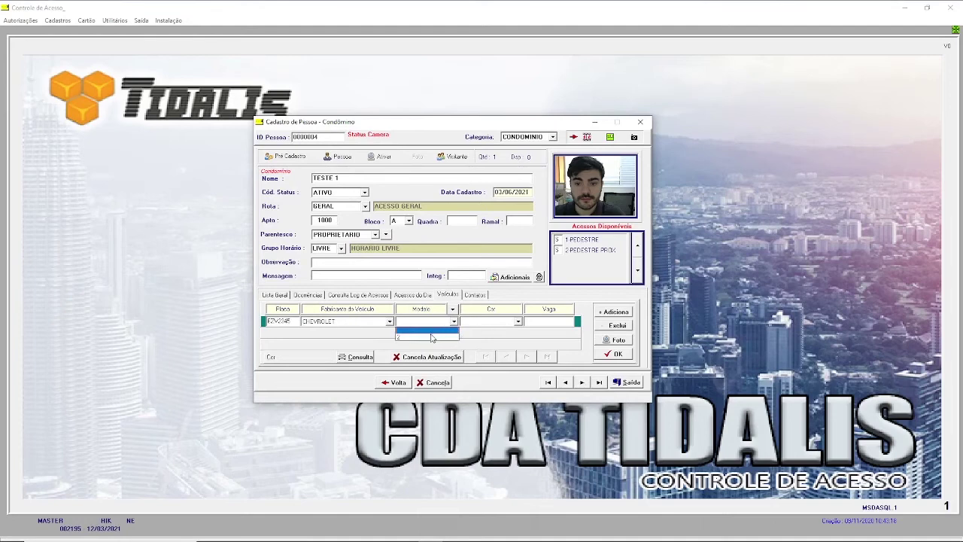
pyautogui.click(437, 336)
# Set the vehicle's colour to AMARELO, leaving the parking space (Vaga) blank.
pyautogui.click(492, 323)
pyautogui.click(477, 335)
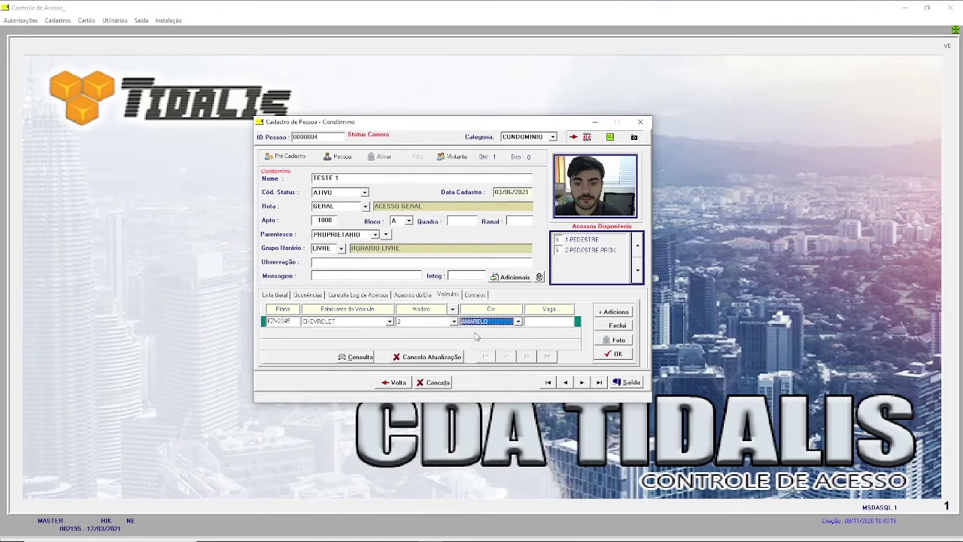
pyautogui.click(558, 323)
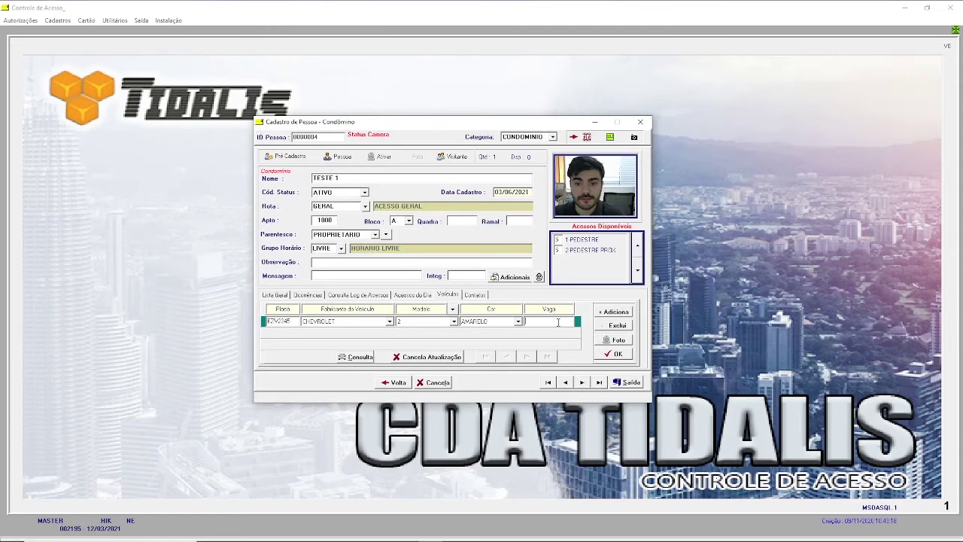
# Import SemFoto.bmp from the c:\CDA_LINEAR_2010\FotosC folder into the vehicle's image capture window.
pyautogui.click(615, 340)
pyautogui.moveTo(532, 186)
pyautogui.mouseDown()
pyautogui.moveTo(541, 179)
pyautogui.moveTo(530, 182)
pyautogui.mouseUp()
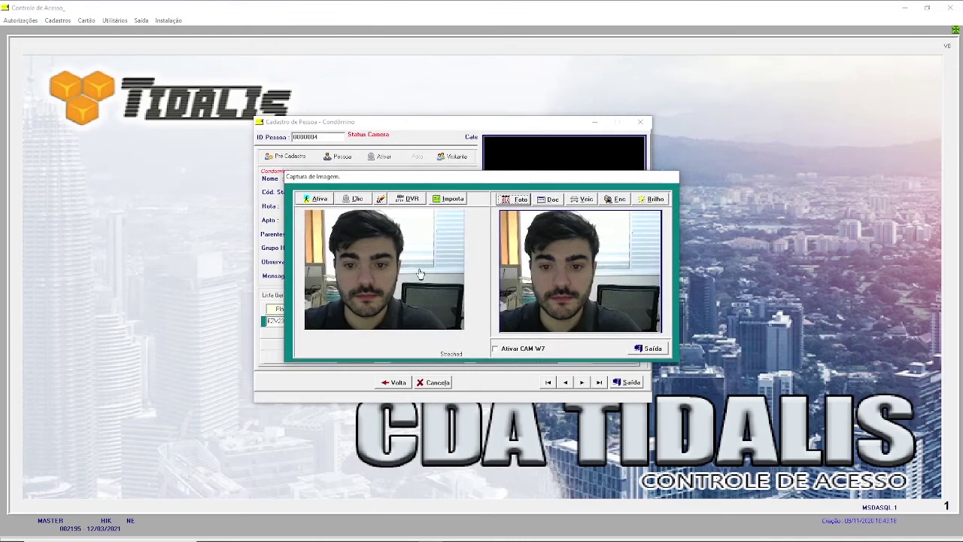
pyautogui.click(449, 200)
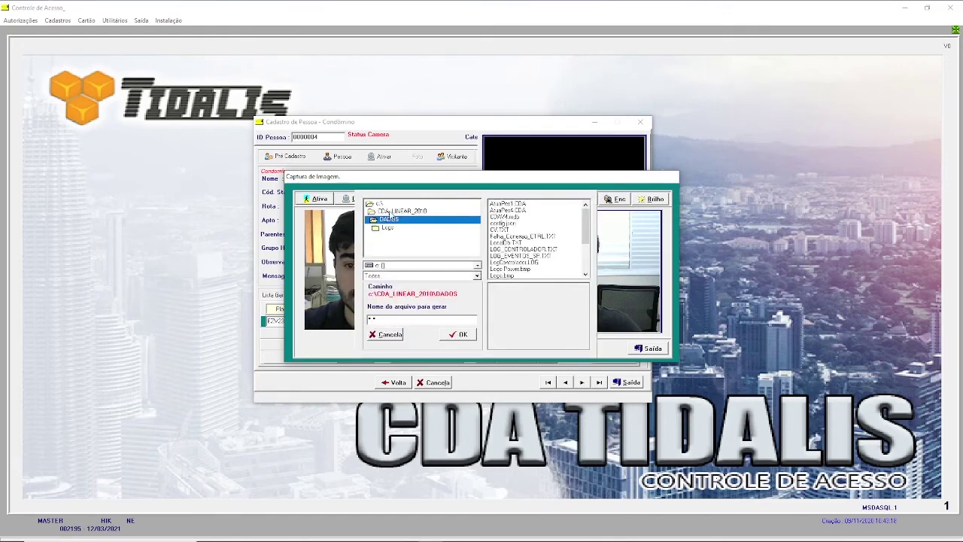
pyautogui.doubleClick(390, 216)
pyautogui.scroll(-3, 401, 240)
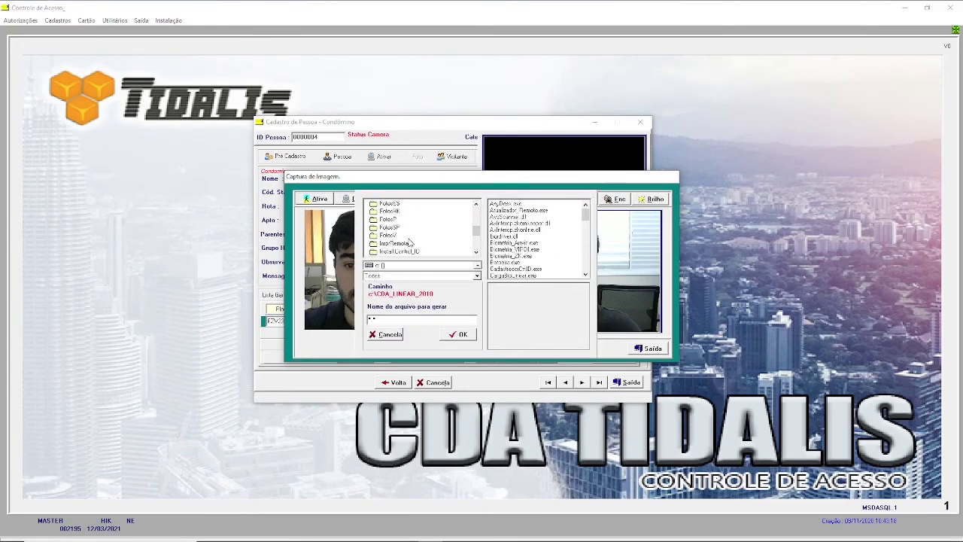
pyautogui.scroll(-2, 402, 242)
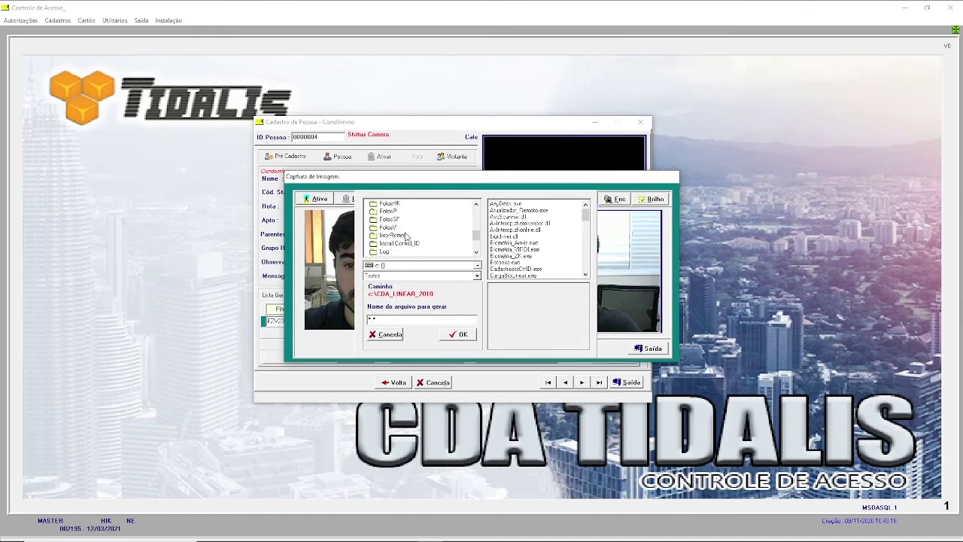
pyautogui.scroll(3, 407, 243)
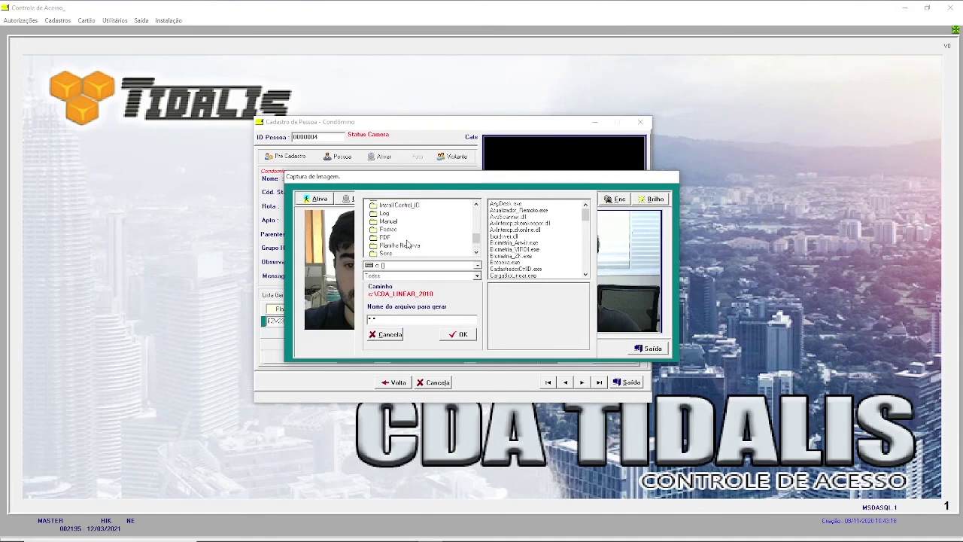
pyautogui.scroll(2, 407, 243)
pyautogui.doubleClick(396, 219)
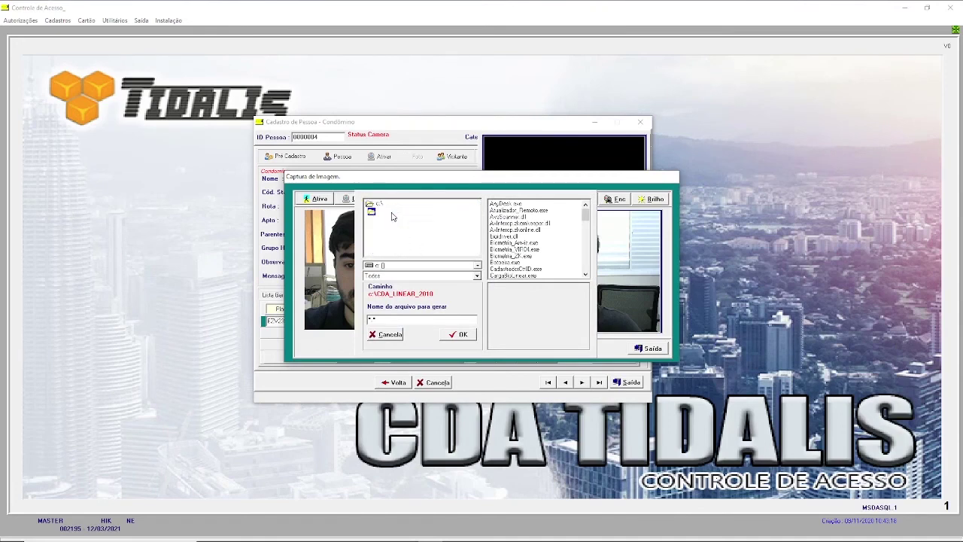
pyautogui.click(503, 218)
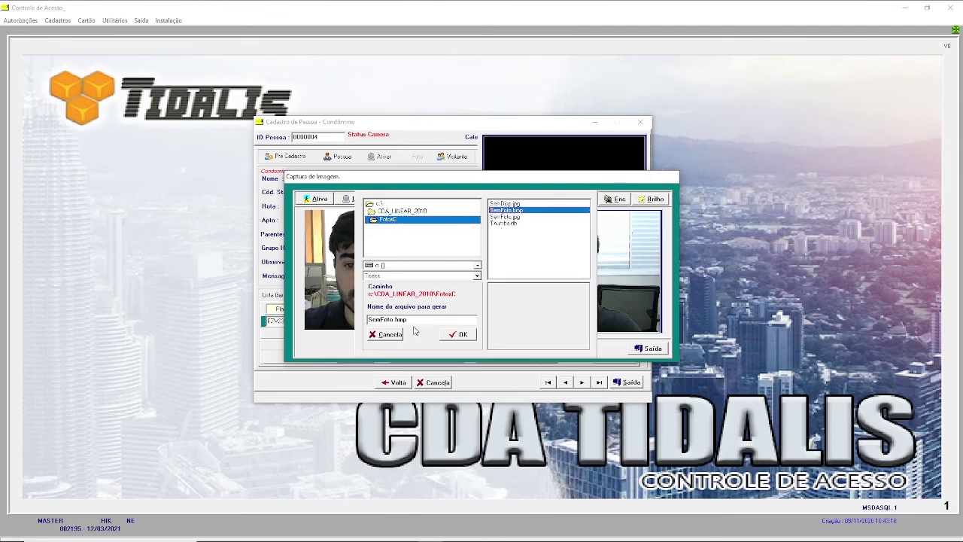
pyautogui.click(461, 336)
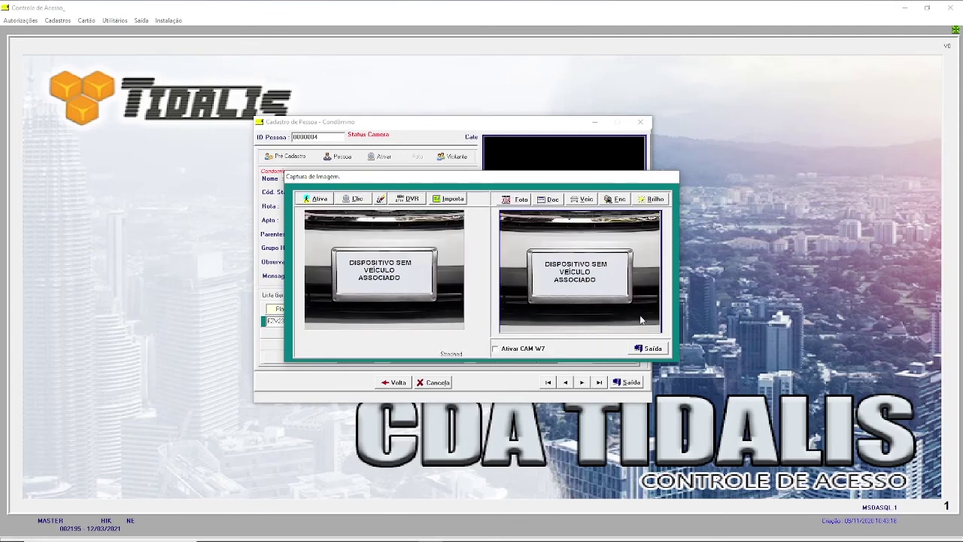
# Assign the imported image as the vehicle's photo and save the vehicle entry.
pyautogui.click(579, 200)
pyautogui.click(488, 289)
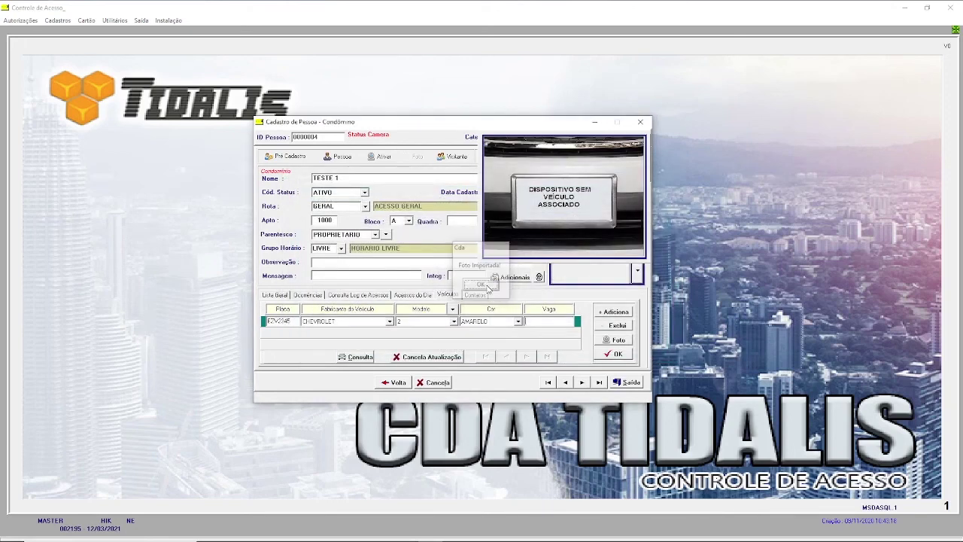
pyautogui.click(620, 356)
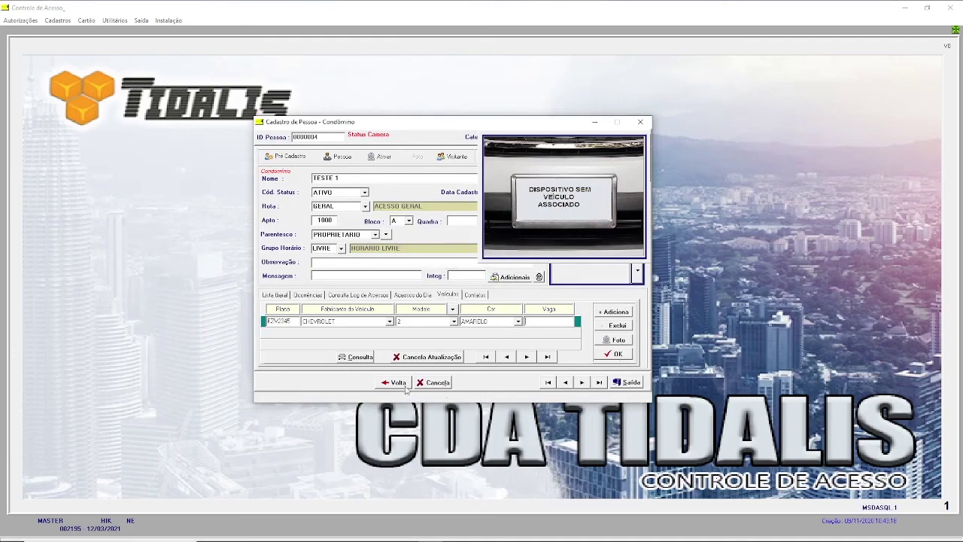